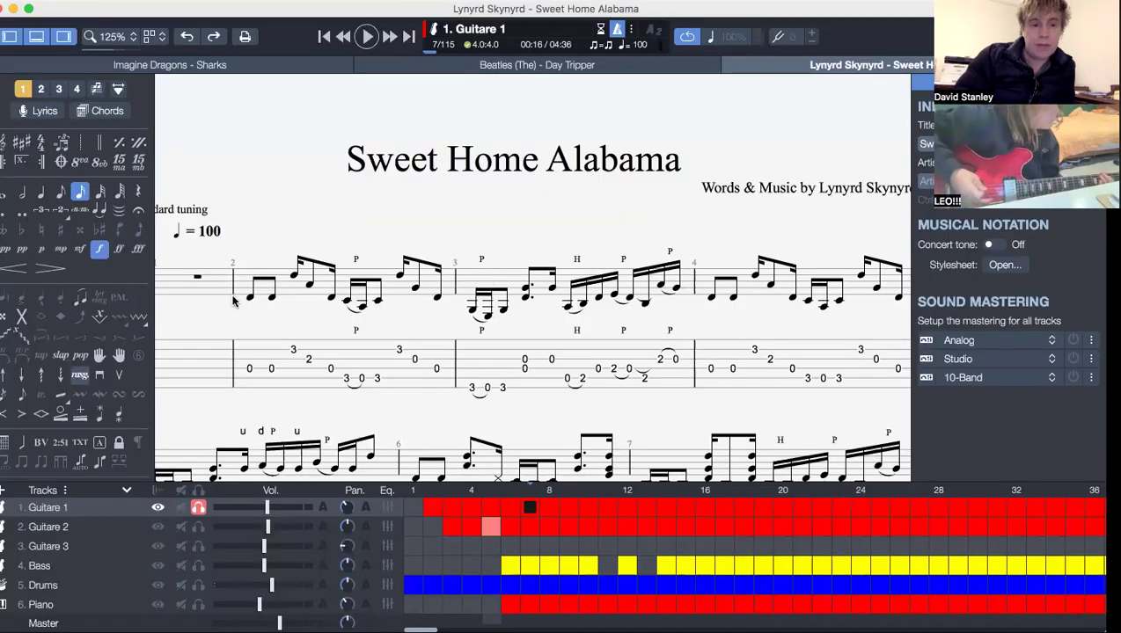
Play the Sweet Home Alabama riff briefly from bar 2 at tempo 100, then stop.
left_click(245, 367)
key("space")
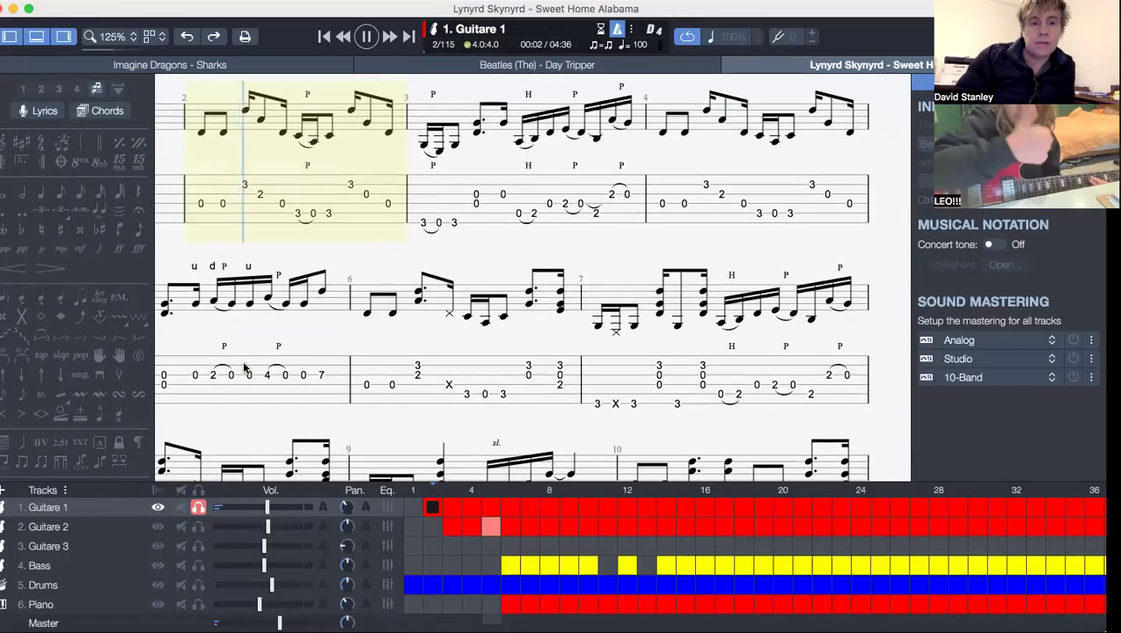
key("space")
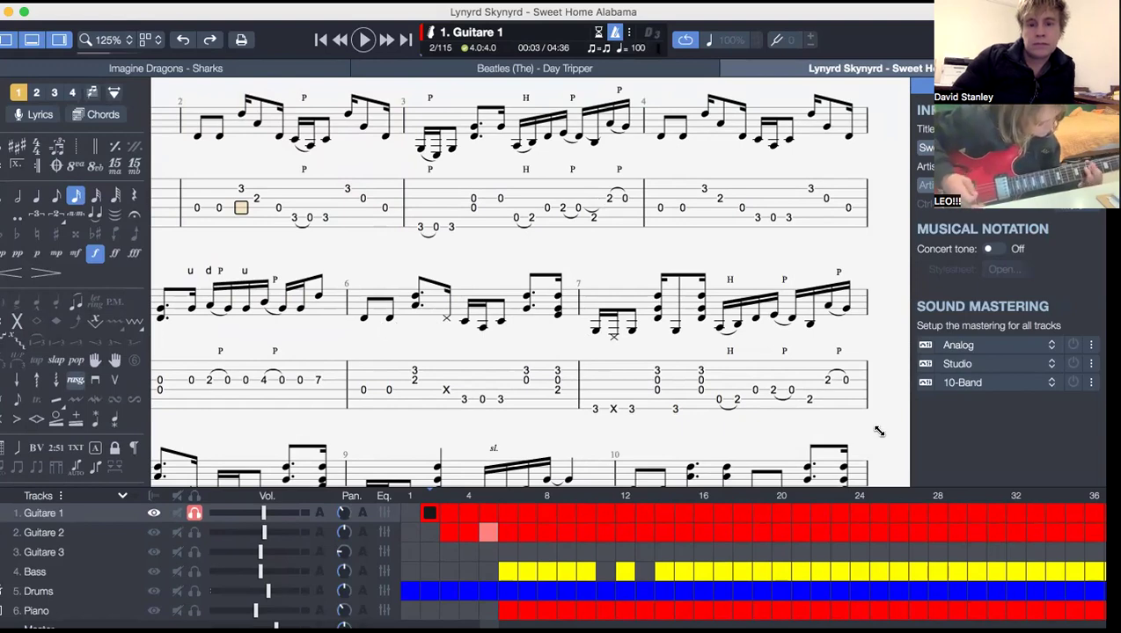
type("80")
Slow the tempo to 80 bpm and play the riff briefly at that speed.
key("Return")
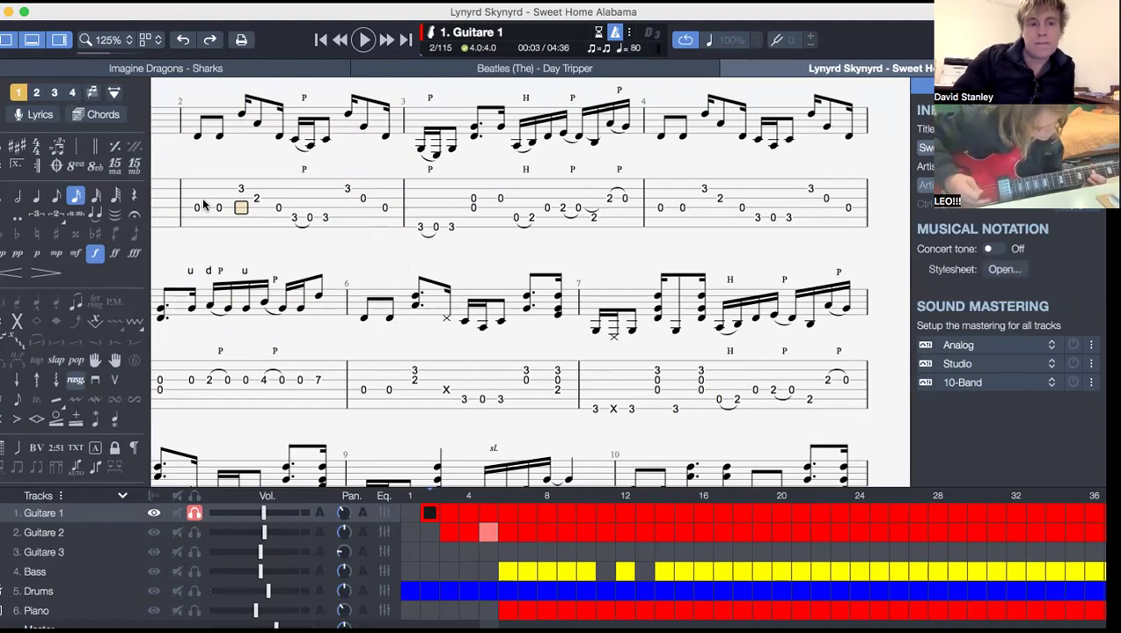
key("space")
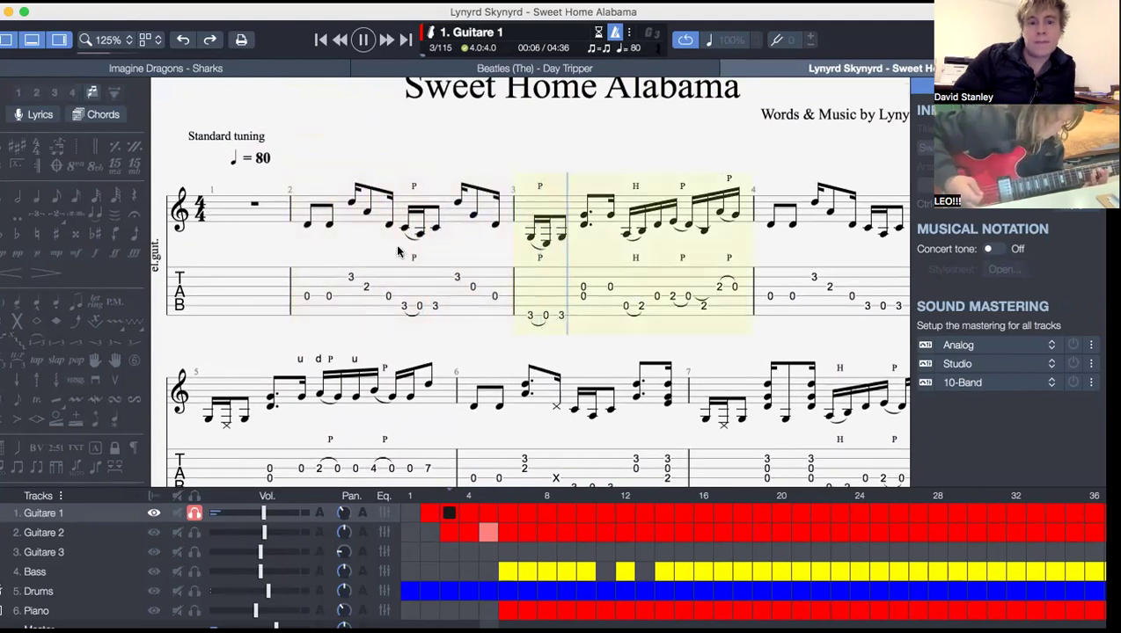
key("space")
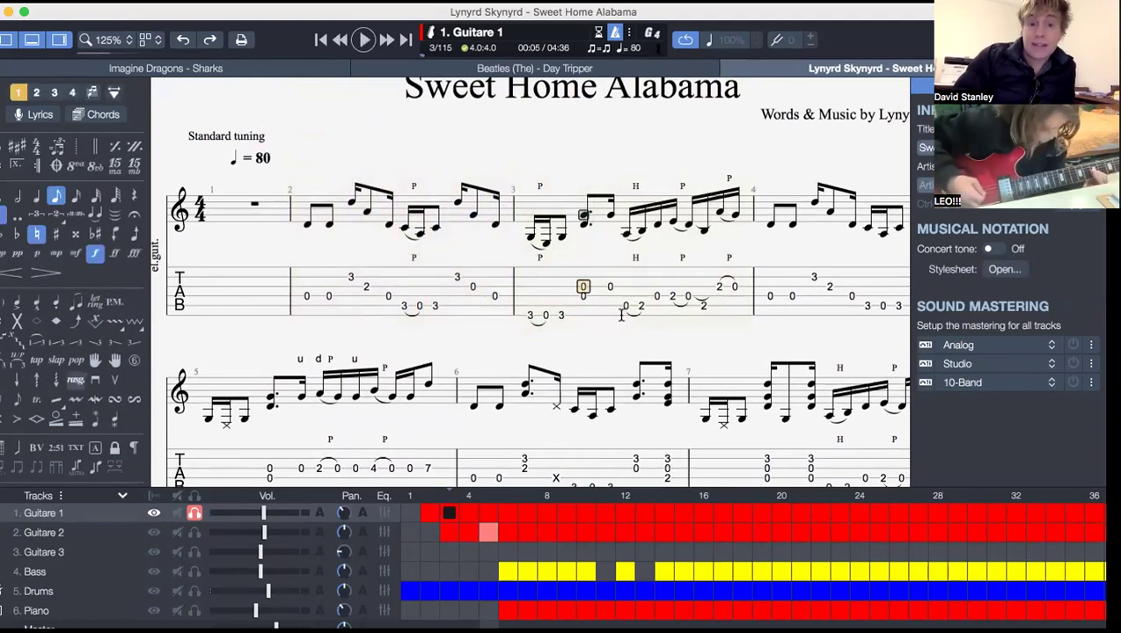
Turn a bar 3 open-string note into a rest and play back the changed bar.
left_click(612, 293)
key("Delete")
key("space")
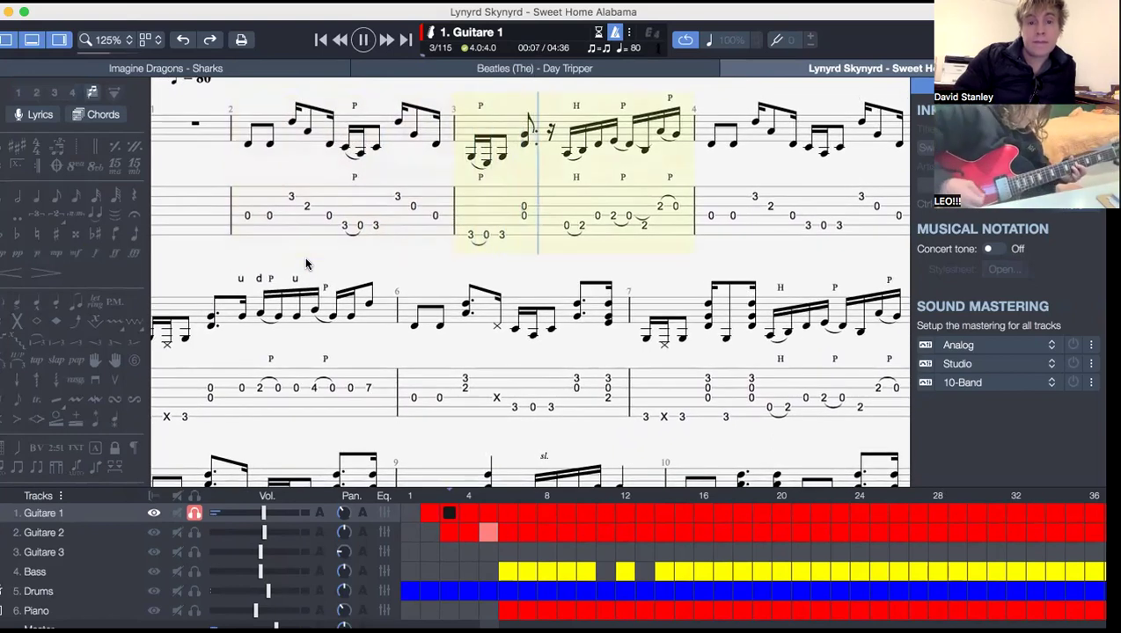
key("space")
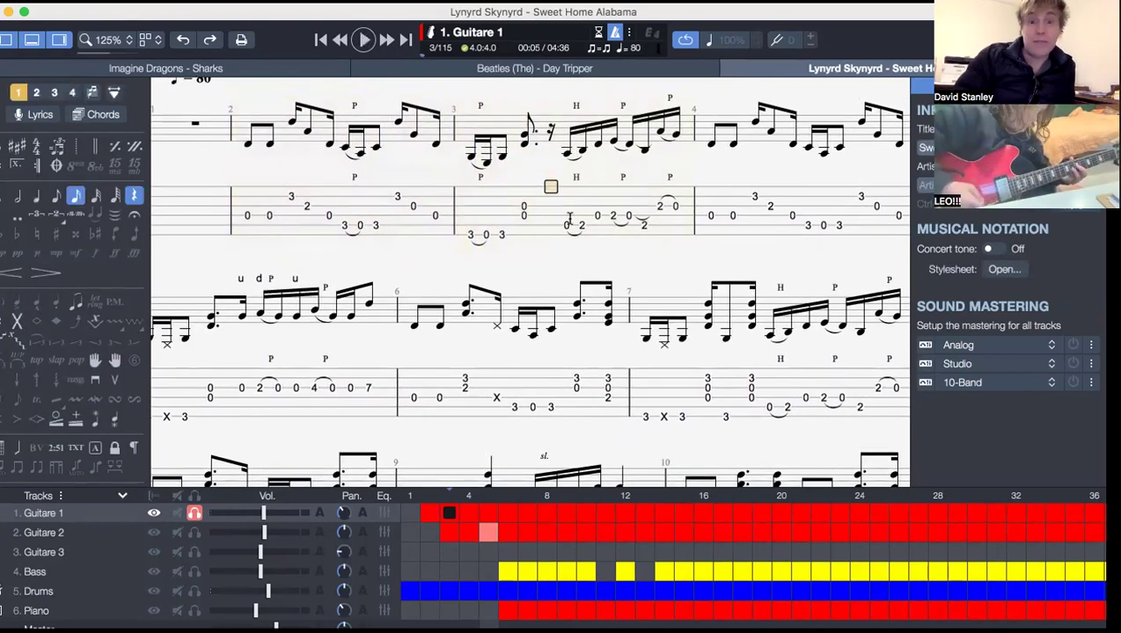
key("space")
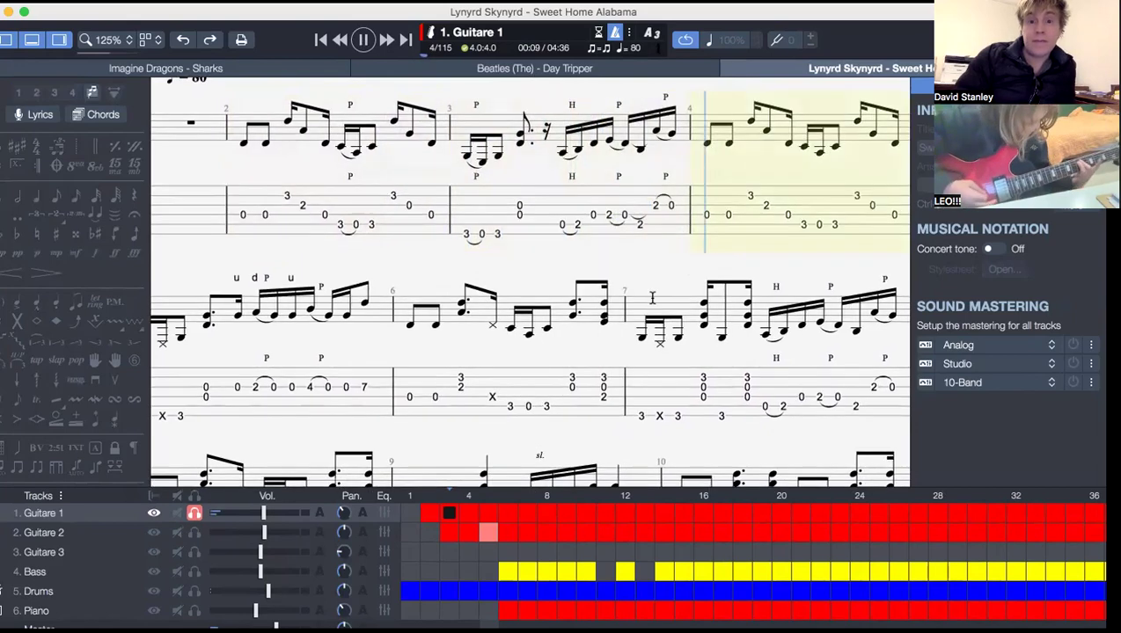
key("space")
Select the bar 3 hammer-on run and fret 2 note, then play onward at 80 bpm.
left_click_drag(521, 197, 620, 159)
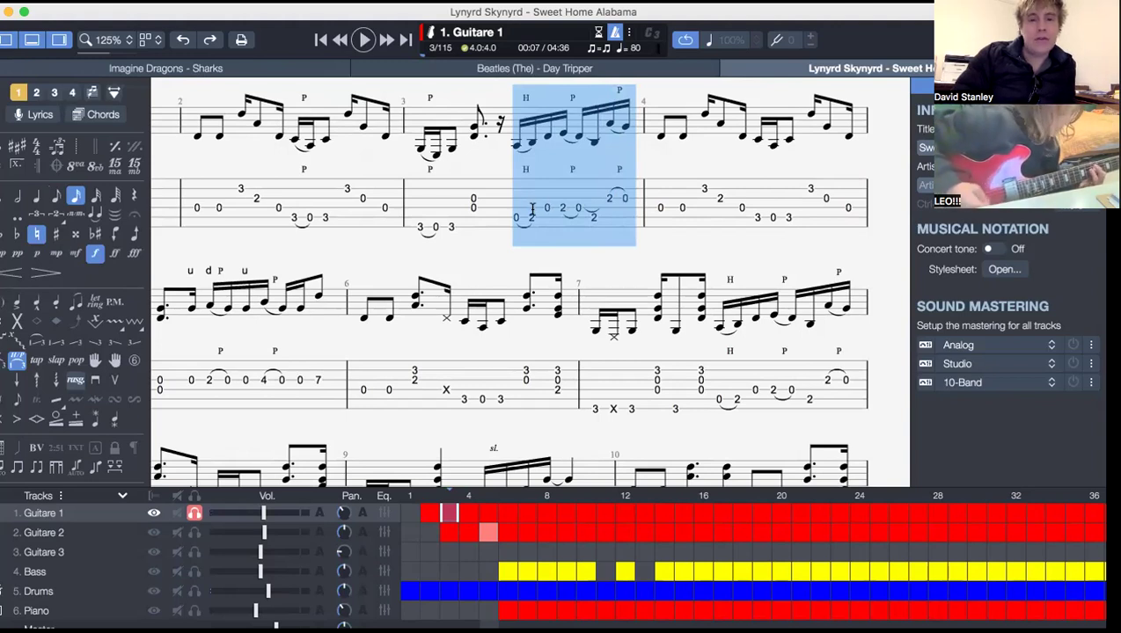
left_click(577, 207)
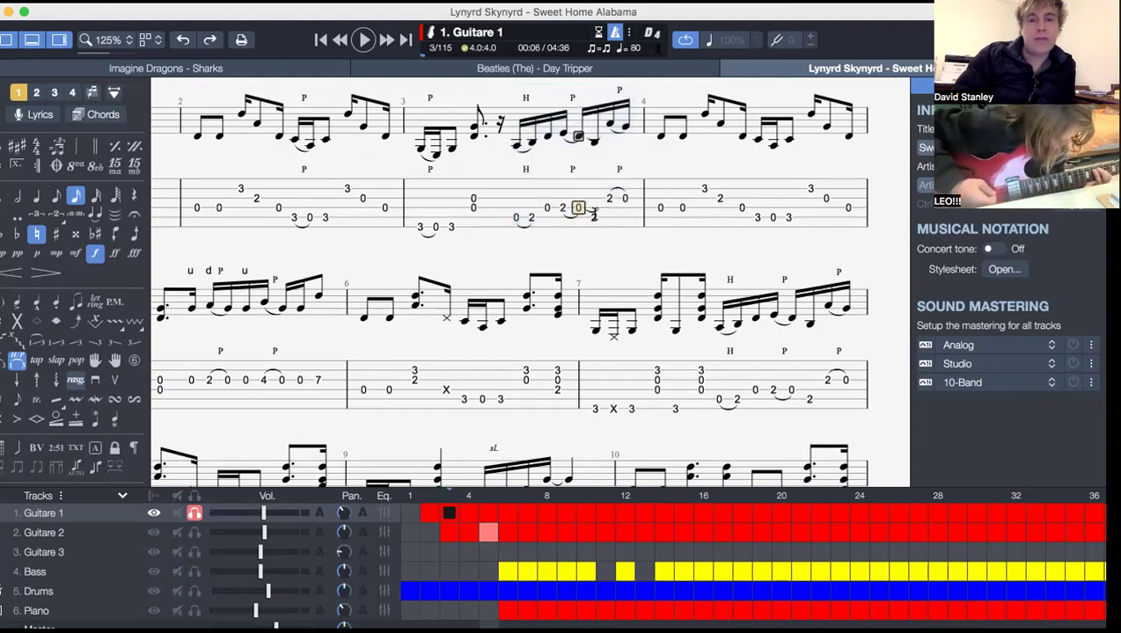
left_click(594, 216)
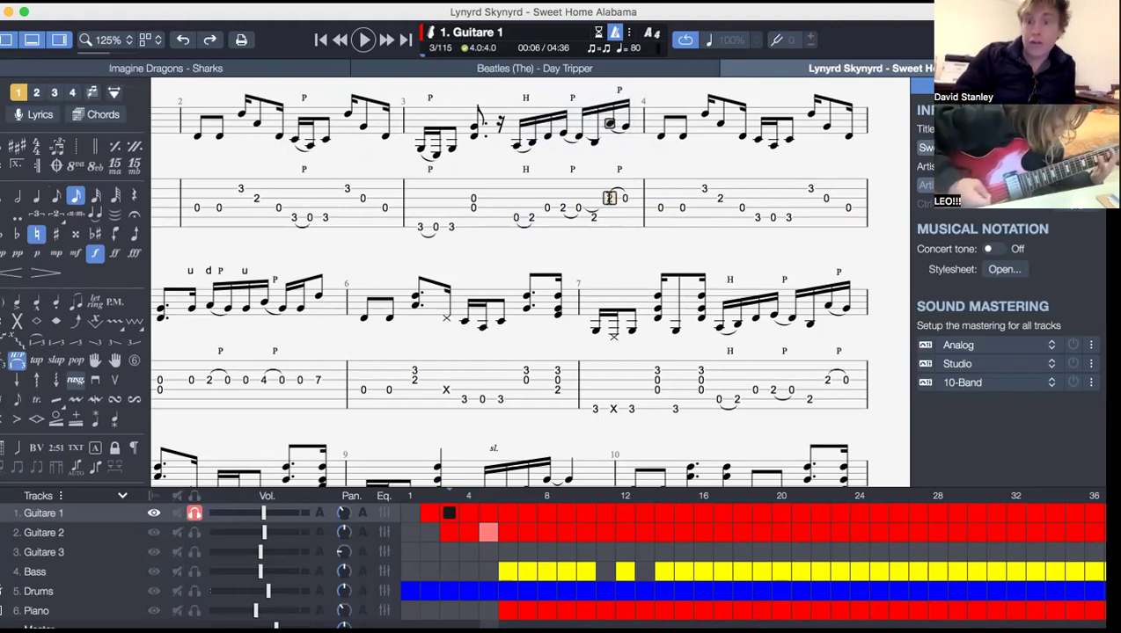
left_click(597, 213)
key("space")
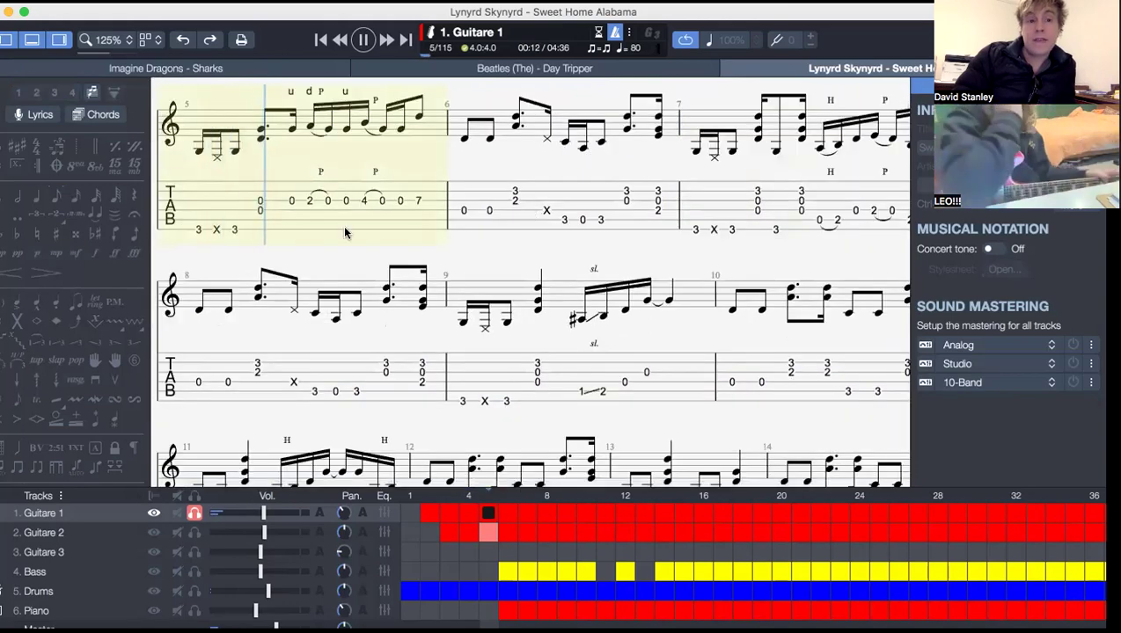
Stop, replay the riff from bar 2, jump playback to bar 9, and stop.
key("space")
scroll(454, 203, "up", 5)
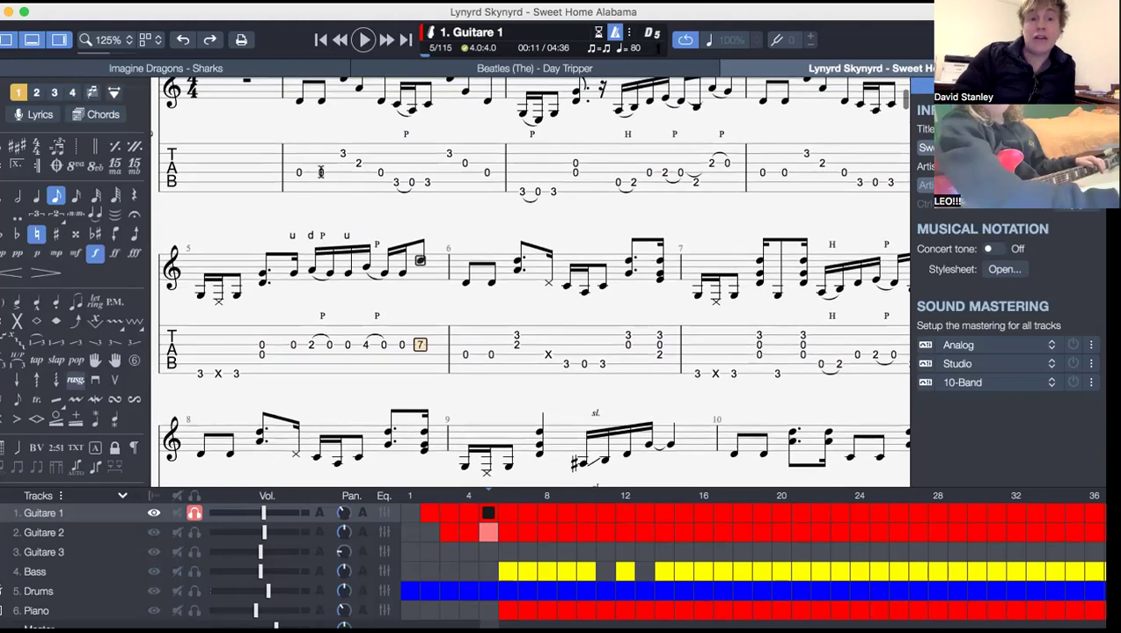
left_click(345, 211)
key("space")
scroll(345, 228, "down", 3)
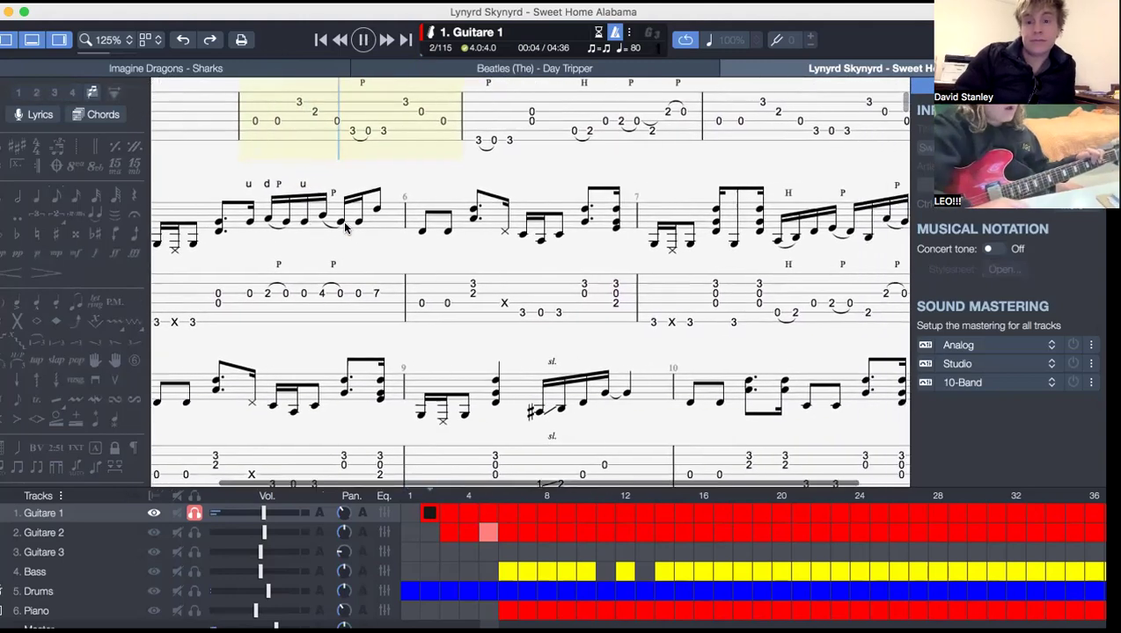
scroll(344, 228, "down", 2)
scroll(458, 352, "down", 3)
scroll(519, 400, "down", 2)
left_click(530, 420)
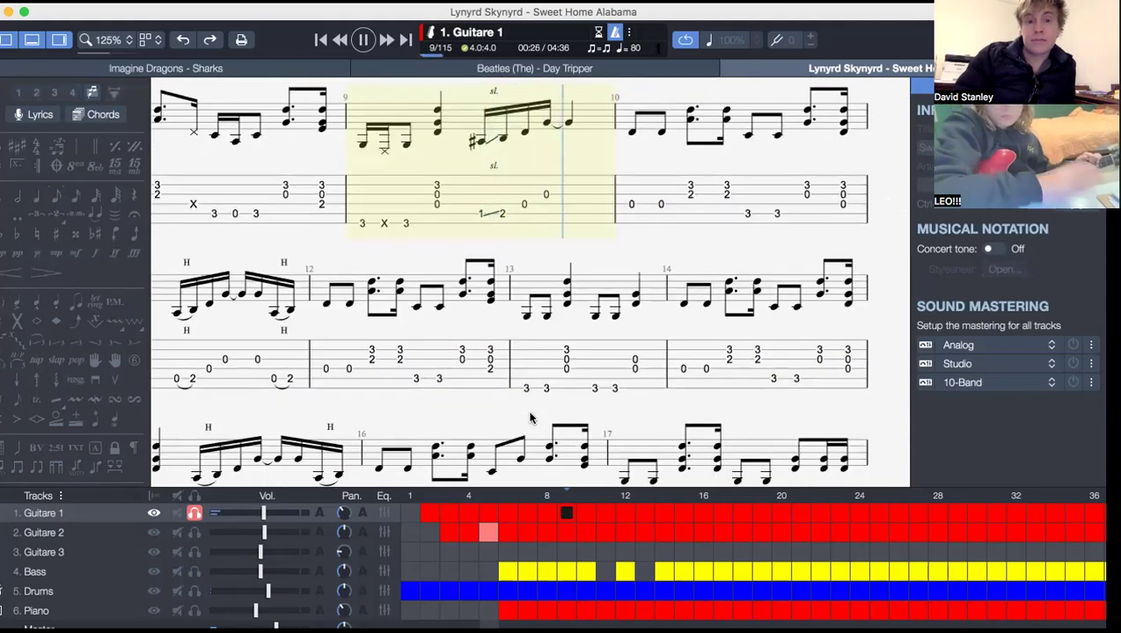
key("space")
scroll(530, 414, "up", 3)
scroll(531, 413, "up", 3)
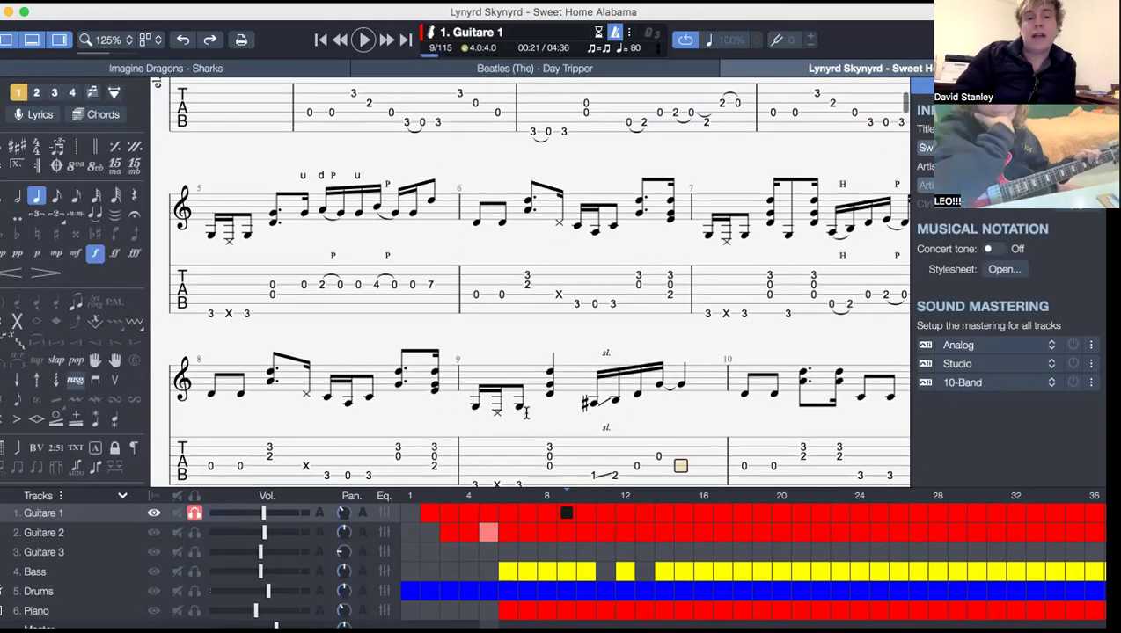
scroll(439, 353, "up", 2)
Replay from bar 2 again and stop at the open note in bar 3.
left_click(300, 208)
key("space")
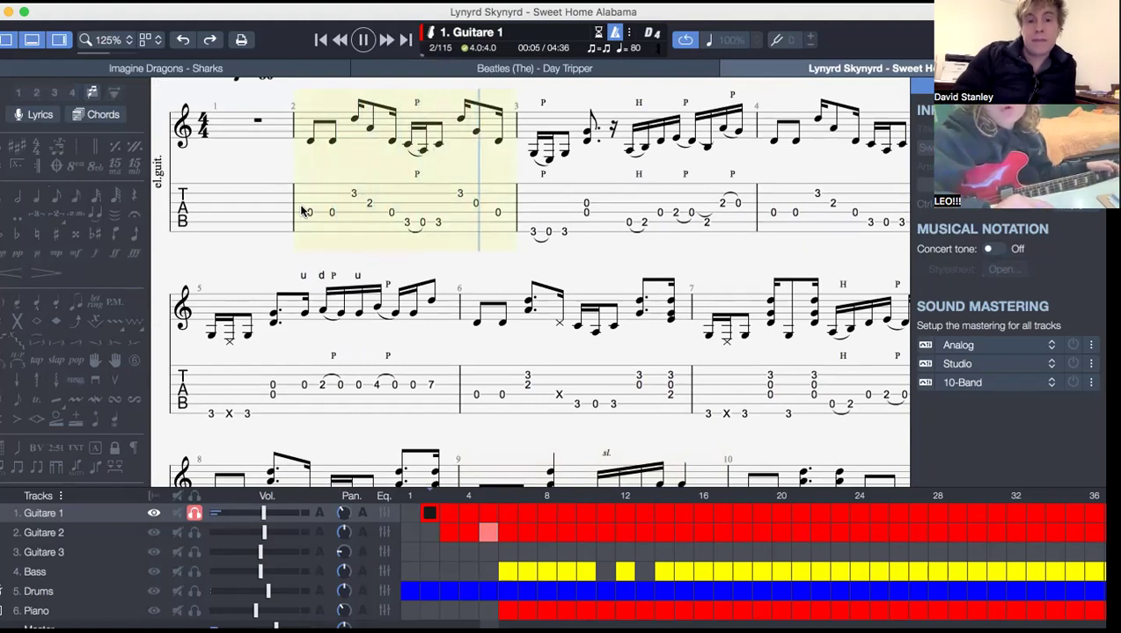
key("space")
left_click(586, 212)
scroll(660, 112, "down", 3)
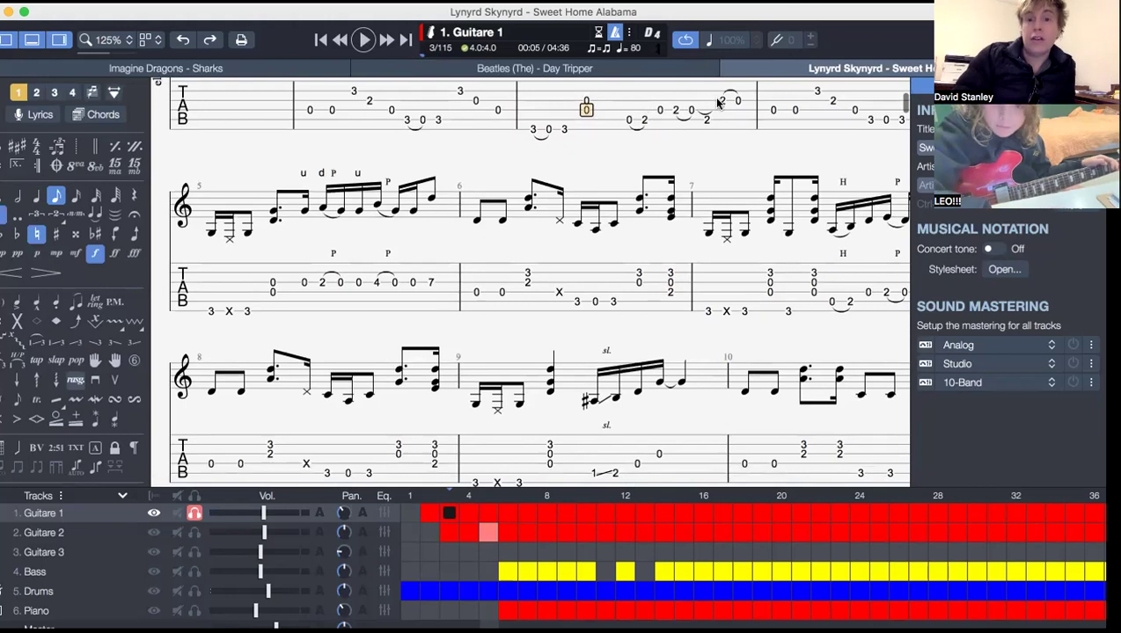
scroll(718, 103, "up", 2)
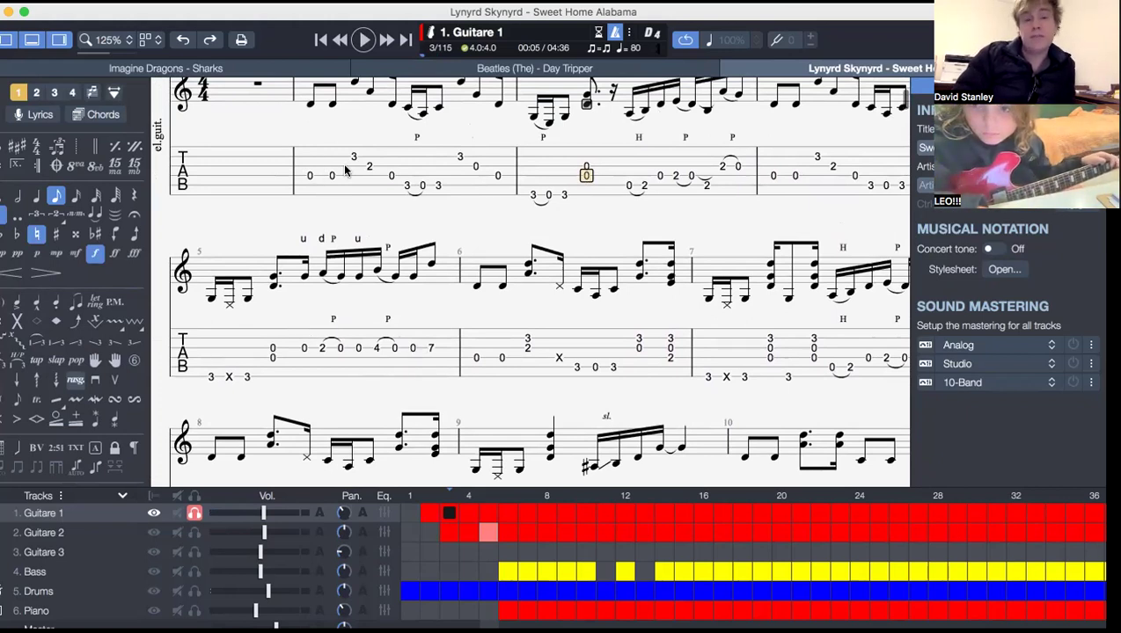
scroll(431, 198, "down", 1)
scroll(436, 195, "down", 2)
scroll(438, 196, "down", 2)
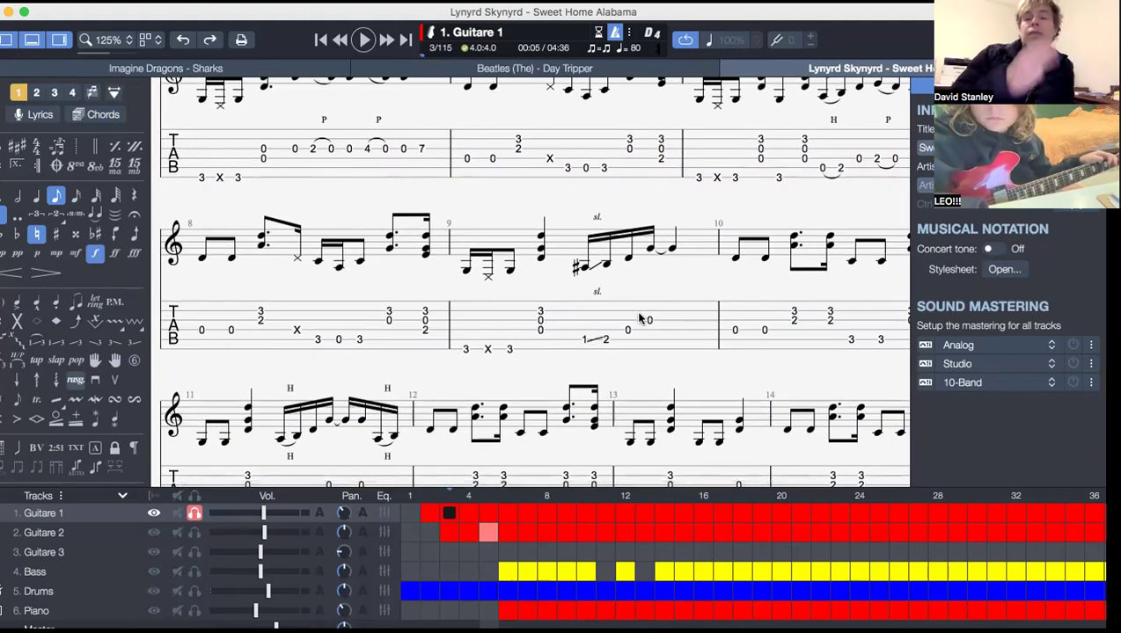
scroll(639, 318, "down", 2)
scroll(639, 318, "down", 2)
scroll(639, 318, "down", 2)
scroll(639, 319, "down", 1)
Play the riff section from bar 18 at 80 bpm, then stop.
left_click(195, 272)
key("space")
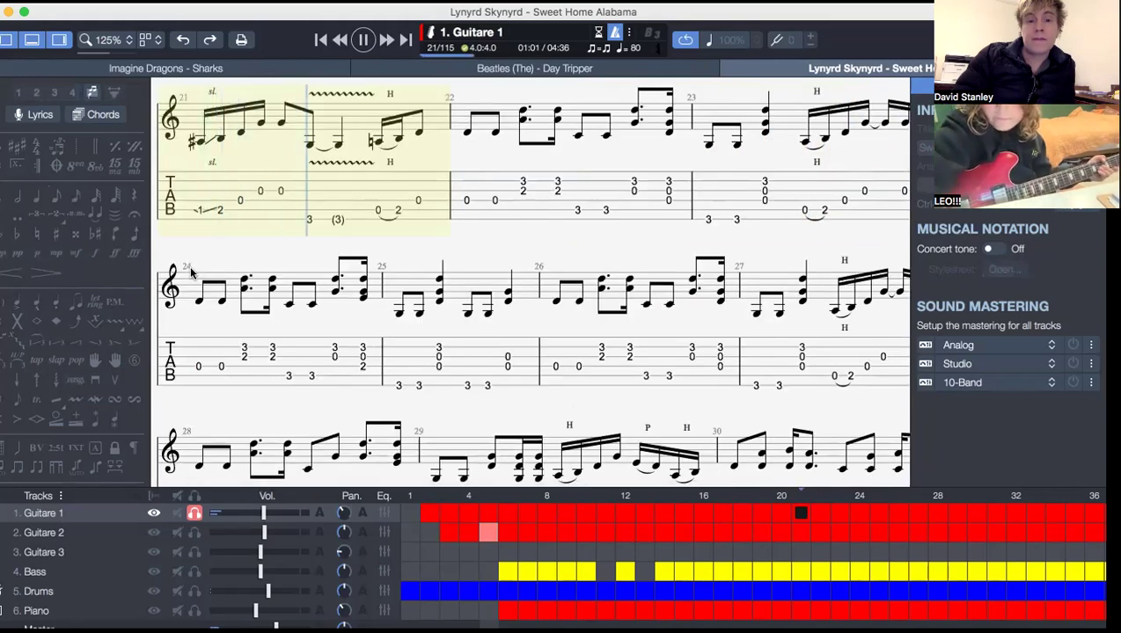
key("space")
scroll(176, 281, "down", 5)
scroll(158, 290, "down", 5)
scroll(141, 294, "down", 5)
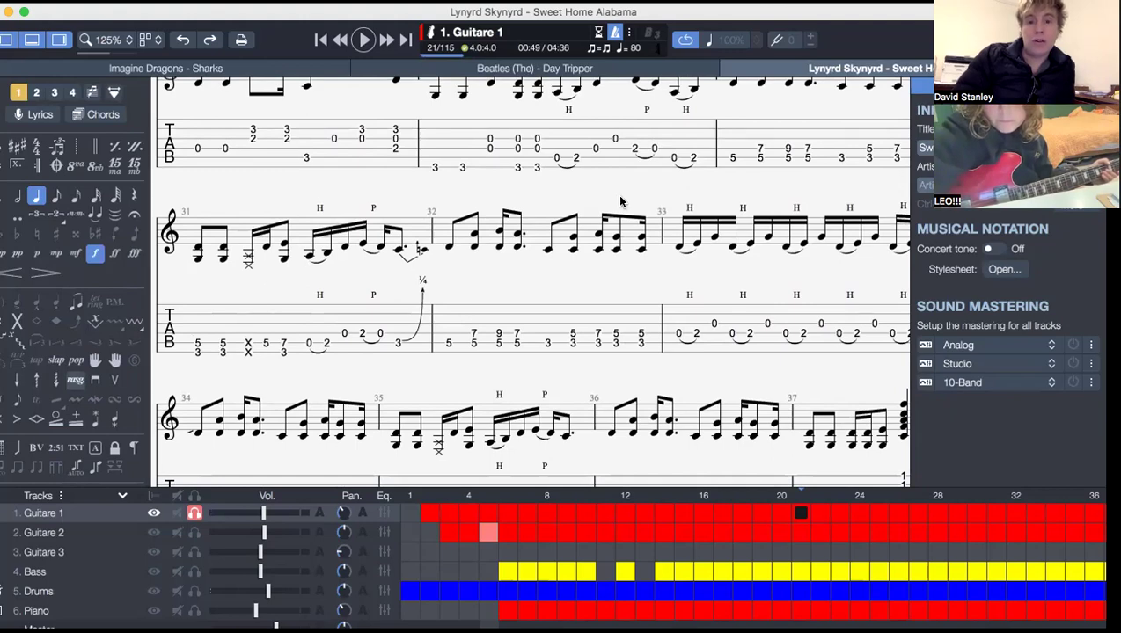
Play the riff section from bar 30 at 80 bpm, then stop.
left_click(734, 167)
key("space")
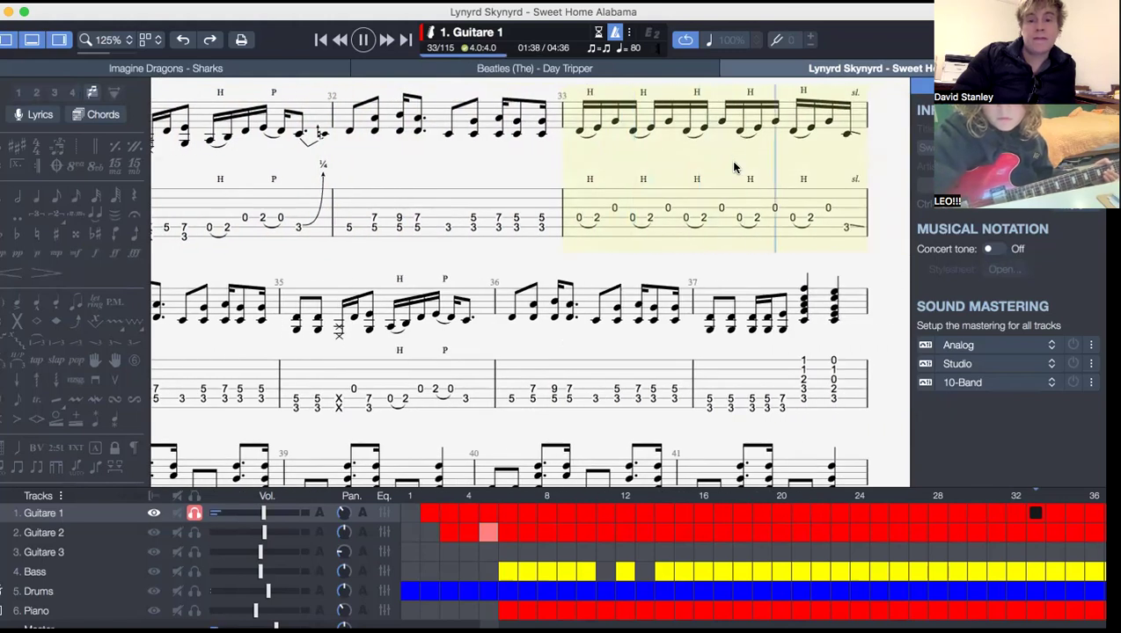
key("space")
scroll(552, 145, "up", 1)
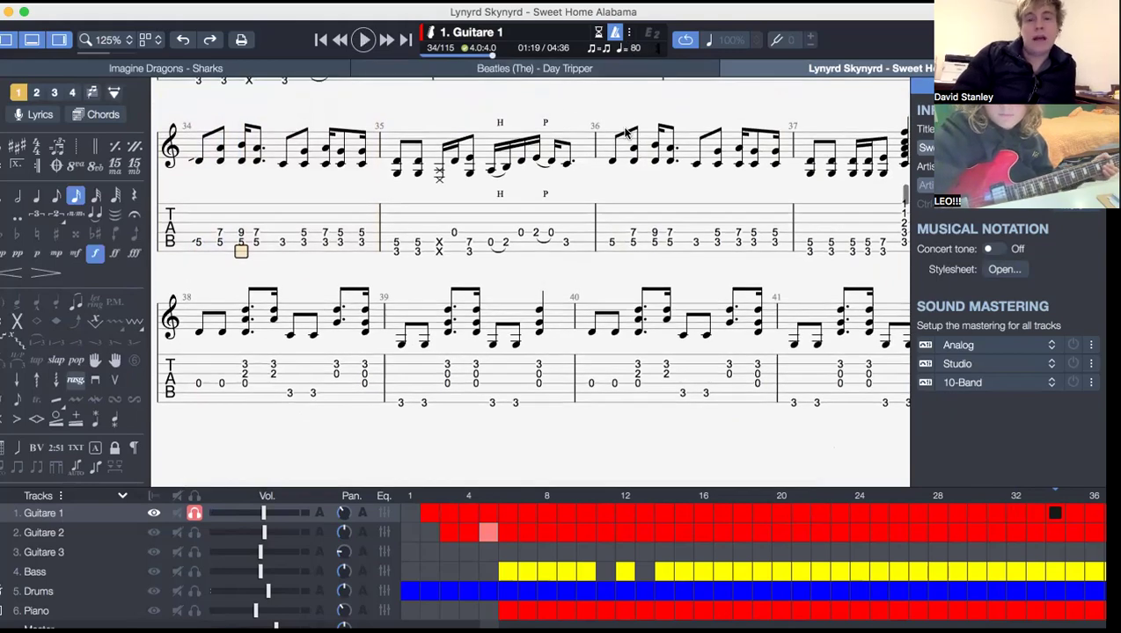
scroll(626, 132, "up", 5)
scroll(626, 133, "up", 5)
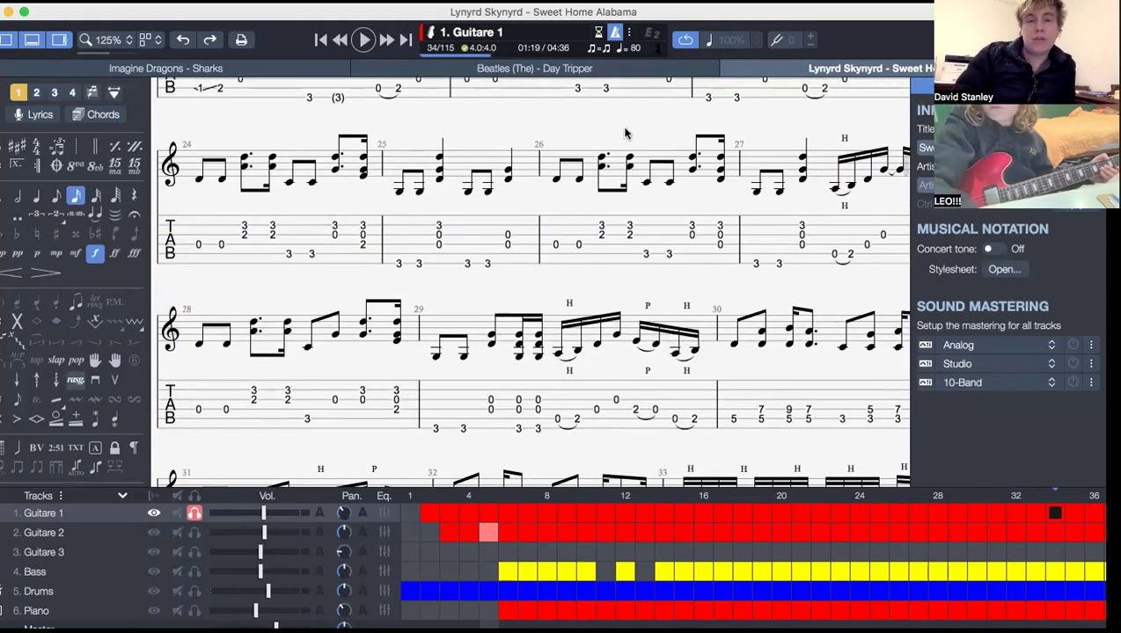